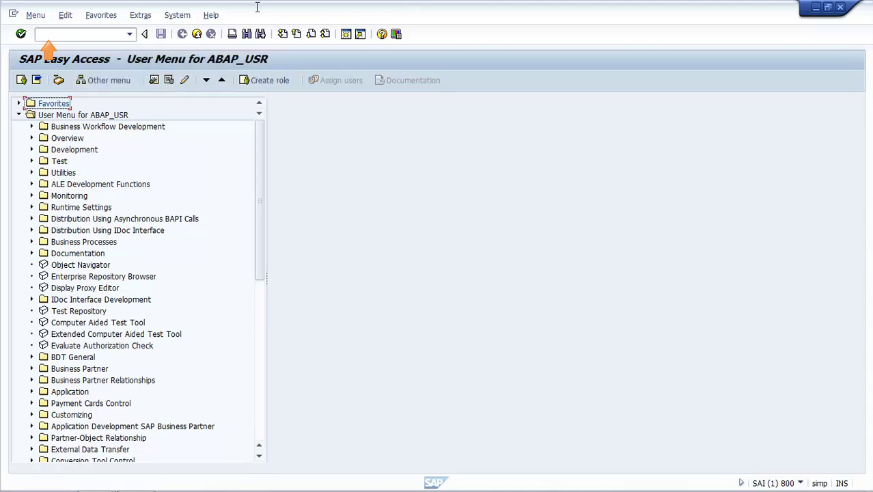
# Open transaction SE93 and start creating the transaction code ZDEMO_HELLO
pyautogui.click(116, 35)
pyautogui.write('SE93')
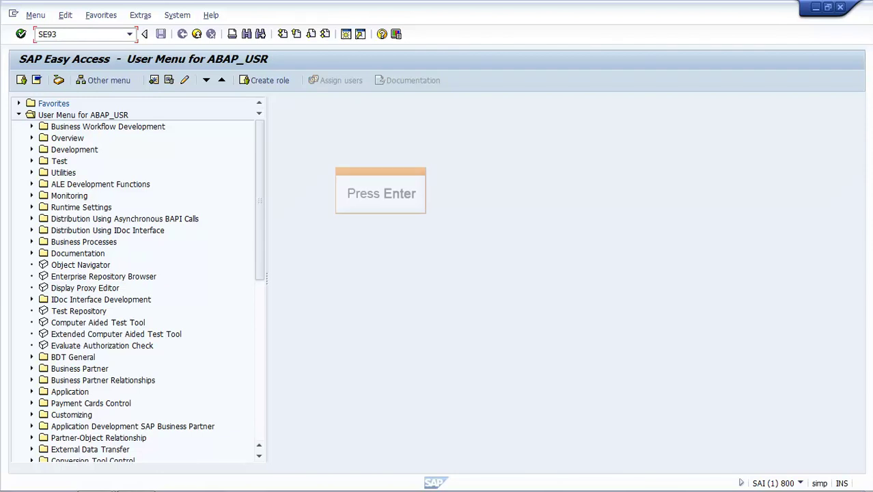
pyautogui.press('Return')
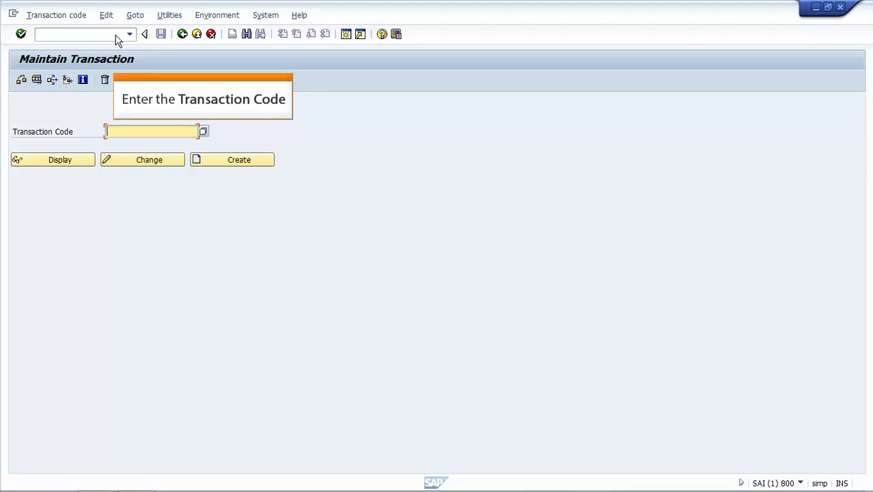
pyautogui.write('ZDEMO_HELLO')
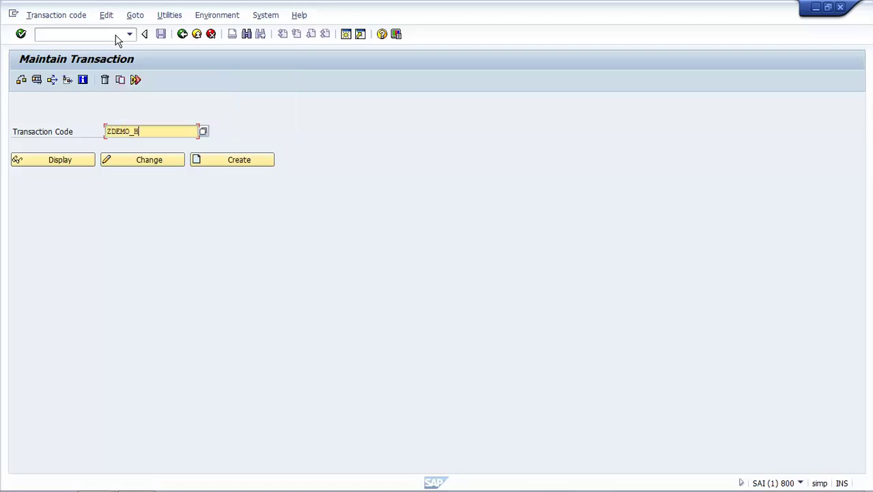
pyautogui.click(232, 159)
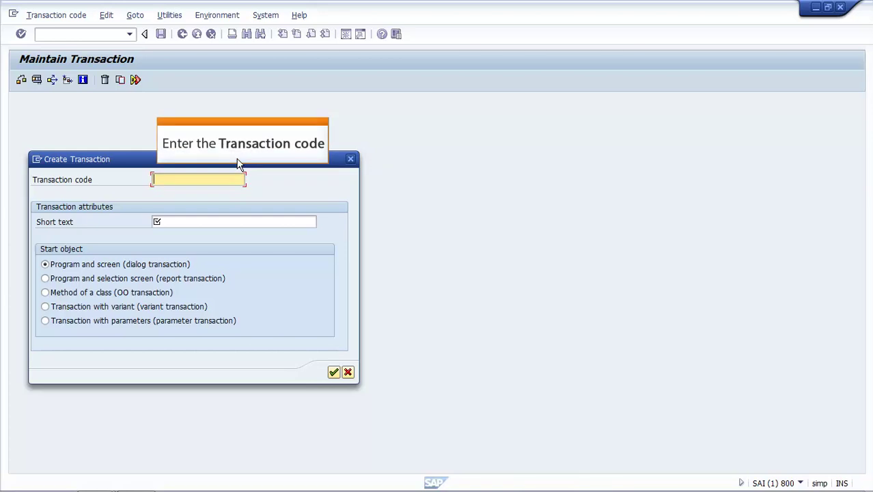
# Define ZDEMO_HELLO as a report transaction (program and selection screen) with the short text "T-Code for Demo Program"
pyautogui.write('ZD')
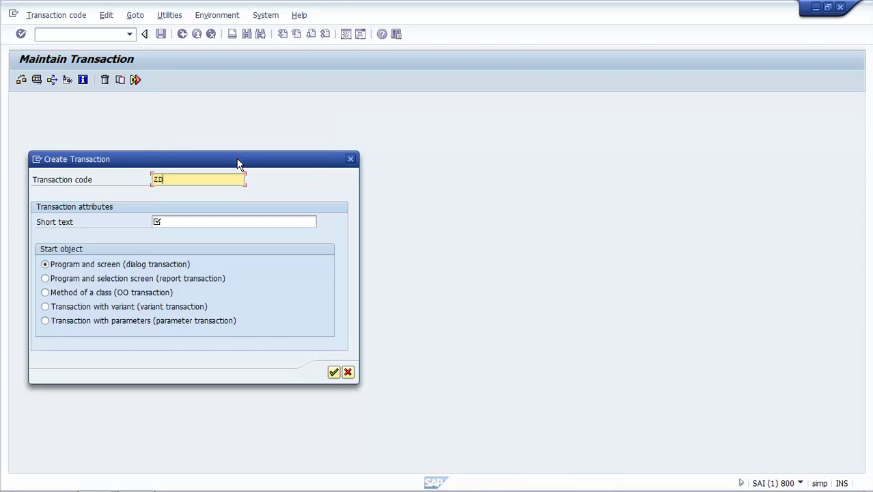
pyautogui.write('EMO_HELLO')
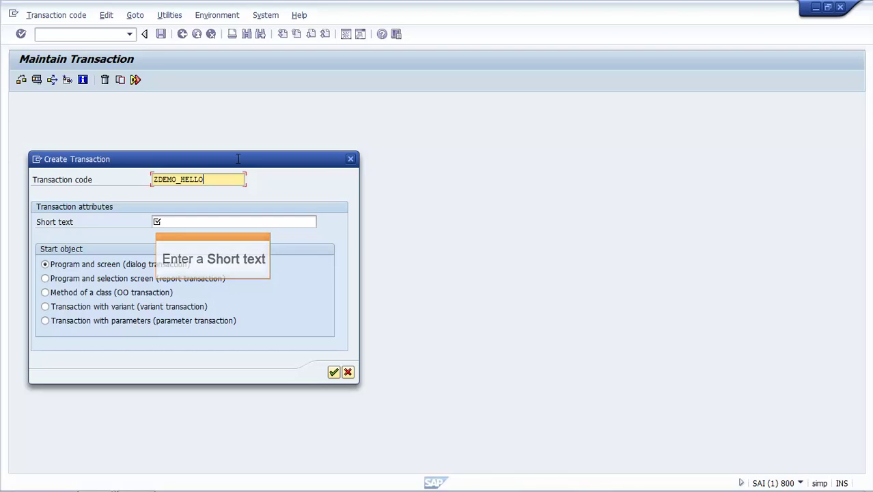
pyautogui.click(297, 225)
pyautogui.write('T-Code for Demo Program')
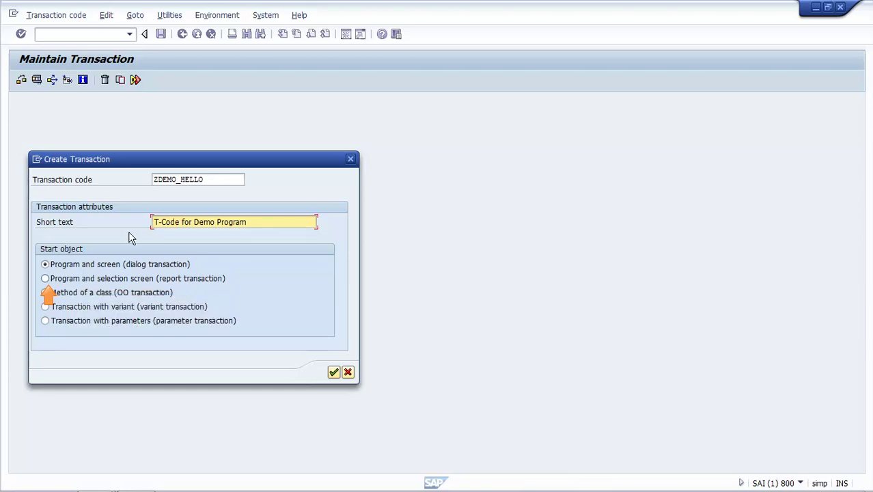
pyautogui.click(45, 279)
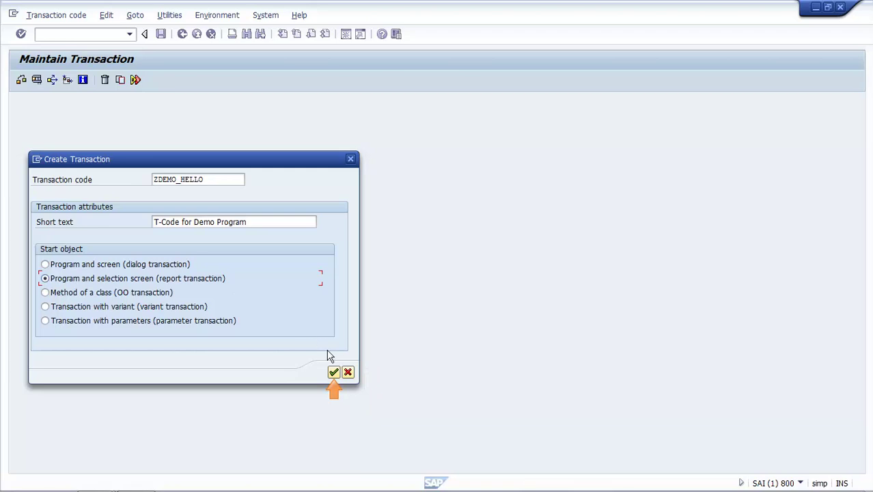
pyautogui.click(333, 372)
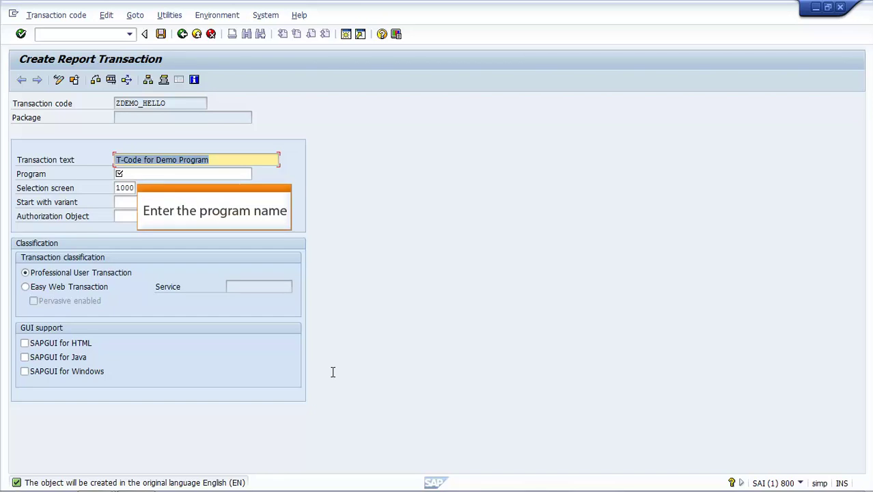
# Assign program ZDEMO_HELLO_WORD with GUI support for HTML, Java and Windows, and save the transaction as a local object
pyautogui.click(232, 174)
pyautogui.write('ZDEMO_HELLO_WORD')
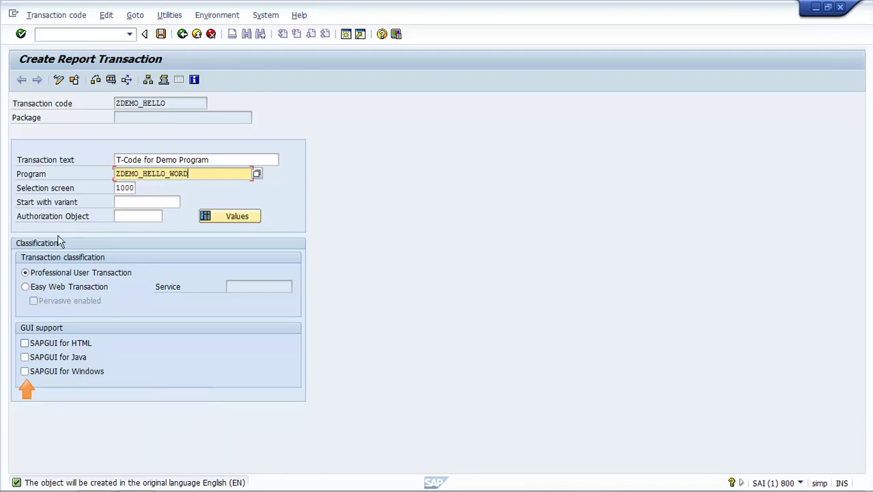
pyautogui.click(25, 343)
pyautogui.click(25, 357)
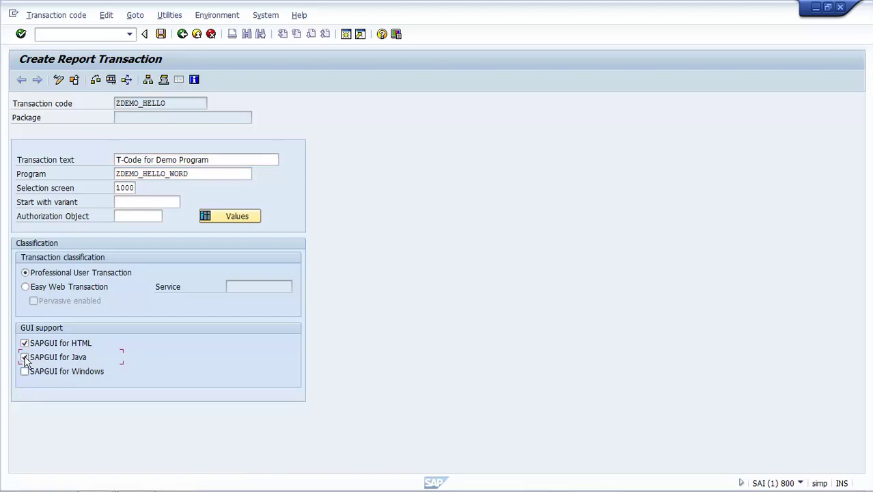
pyautogui.click(25, 373)
pyautogui.click(161, 35)
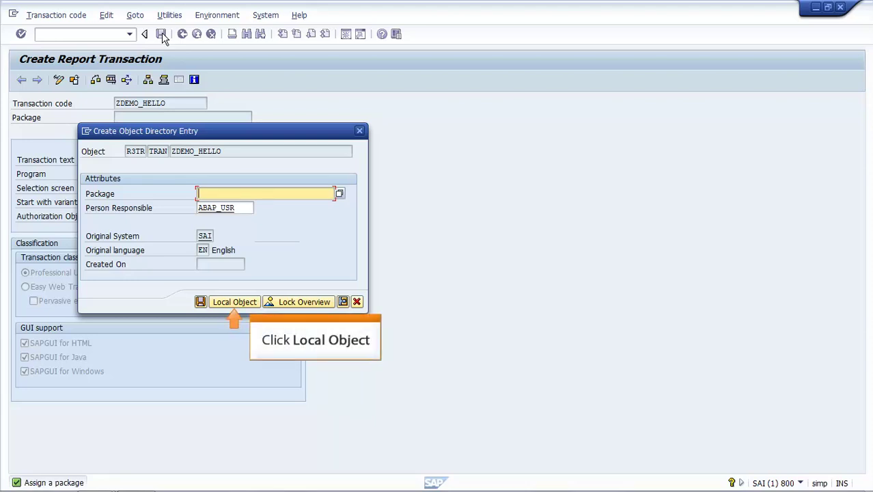
pyautogui.click(236, 302)
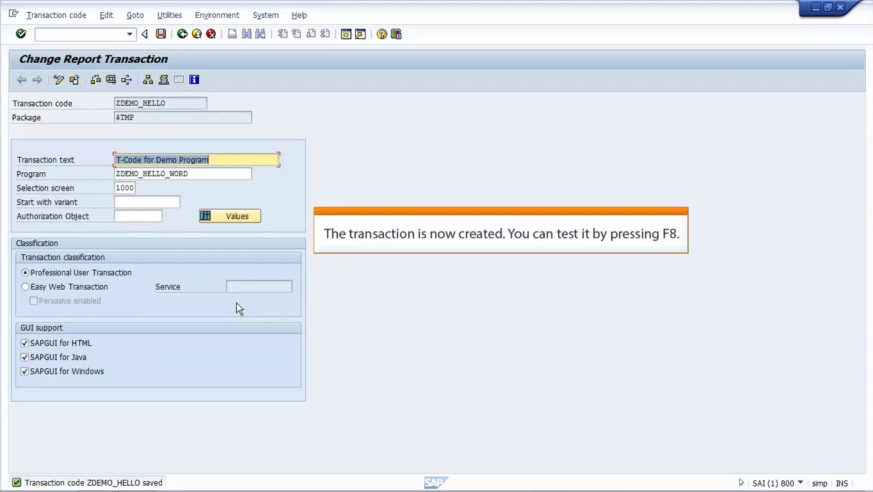
# Test the new transaction by executing the program with PA_NAME left blank, and return to the SAP Easy Access screen
pyautogui.press('F8')
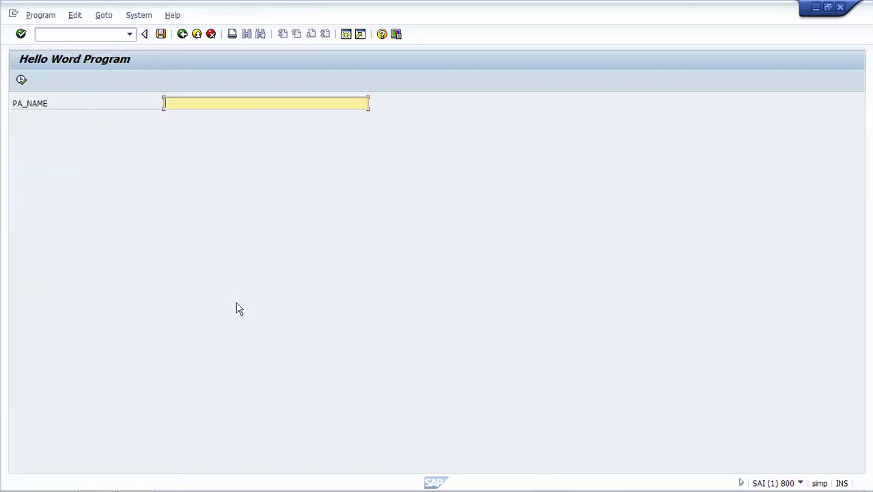
pyautogui.press('F8')
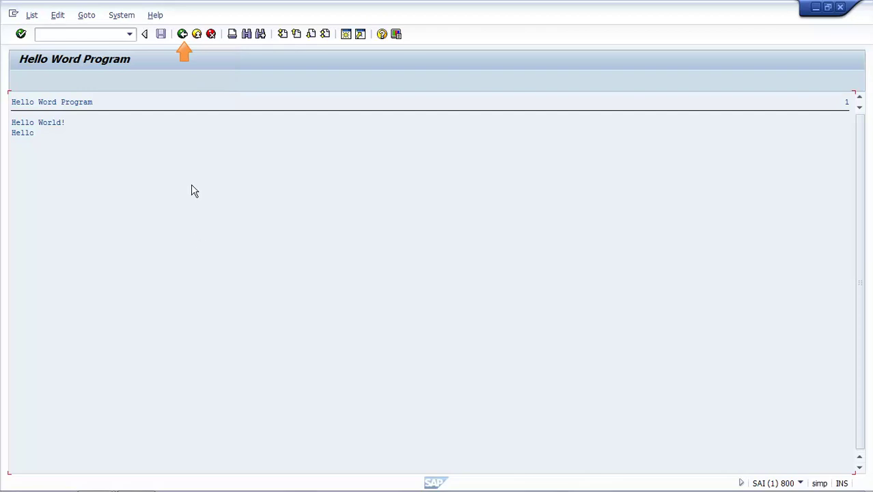
pyautogui.click(185, 36)
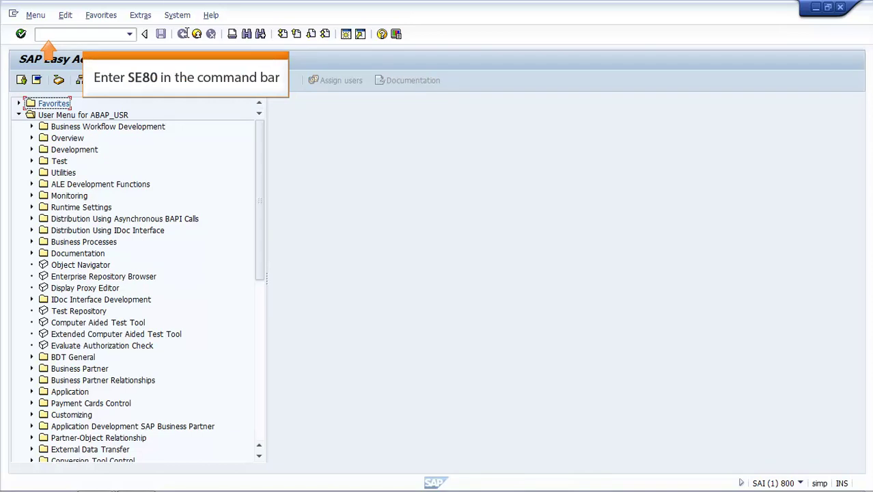
# Open transaction SE80 and load the program ZDEMO_HELLO_WORD in the Repository Browser
pyautogui.click(109, 37)
pyautogui.write('SE80')
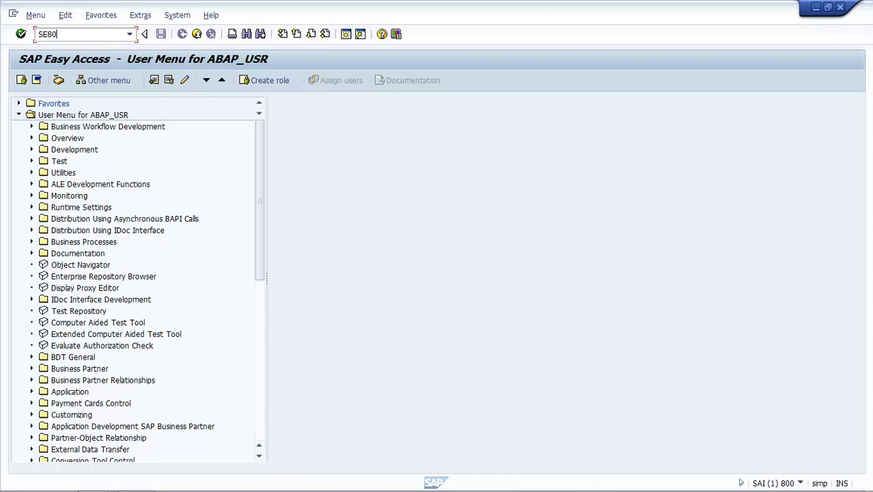
pyautogui.press('Return')
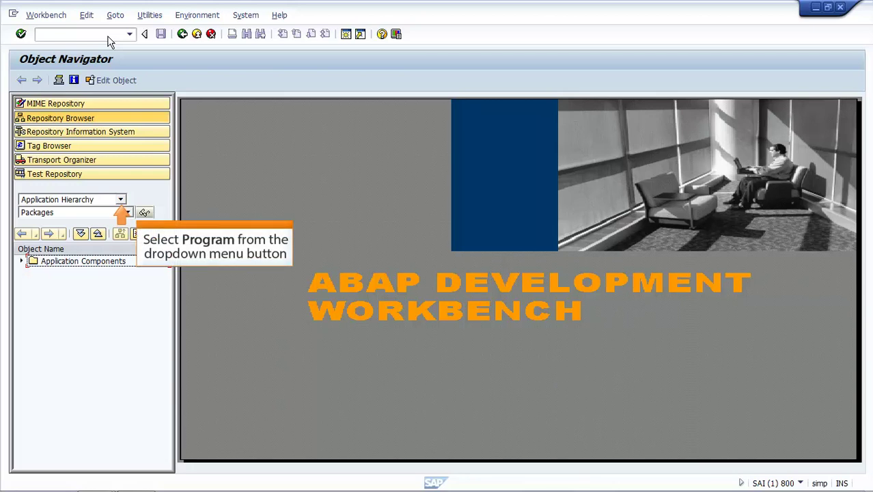
pyautogui.click(107, 203)
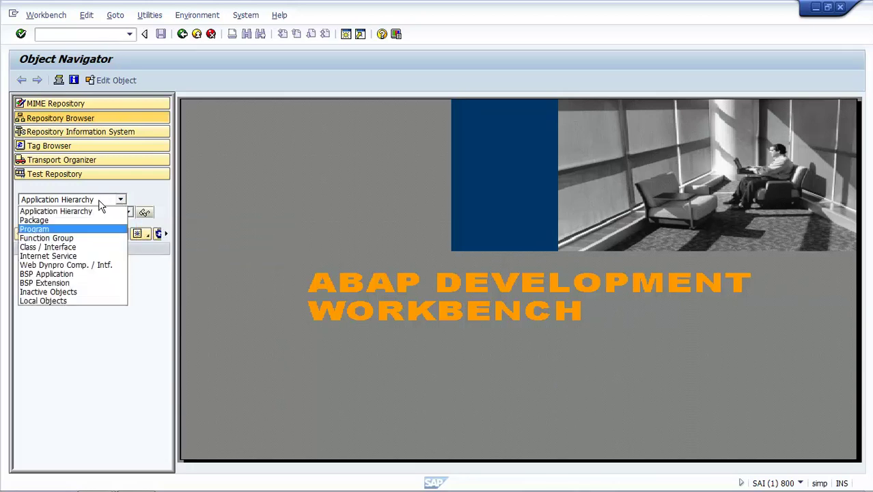
pyautogui.click(48, 231)
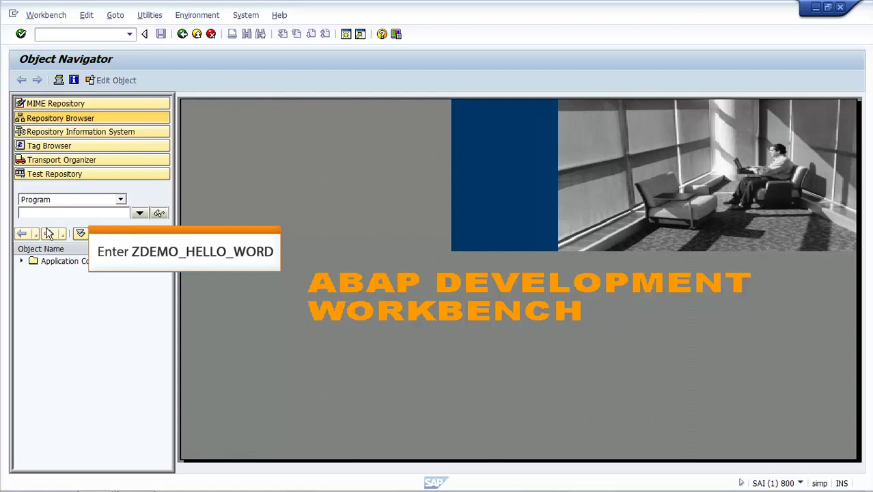
pyautogui.write('ZDEMO_H')
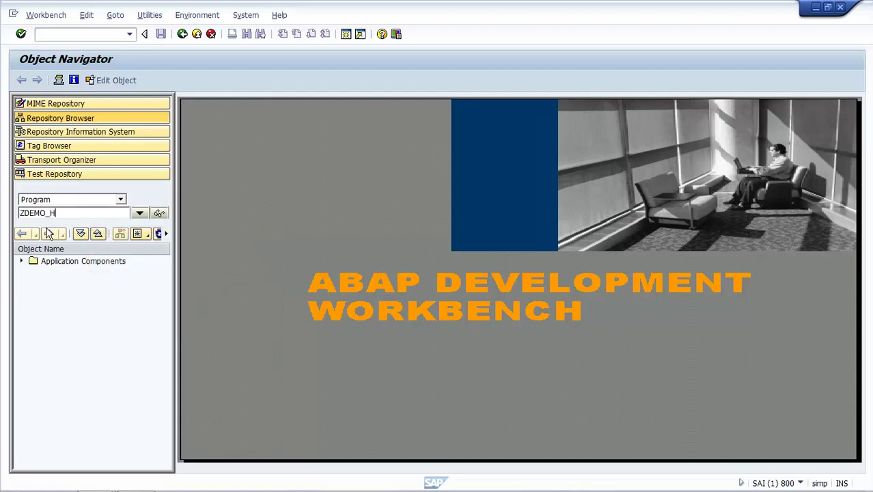
pyautogui.write('ELLO_WORD')
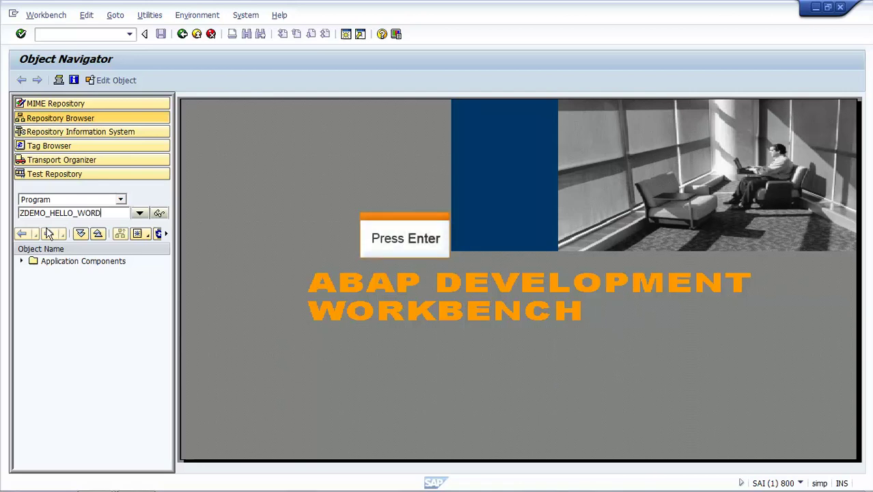
pyautogui.press('Return')
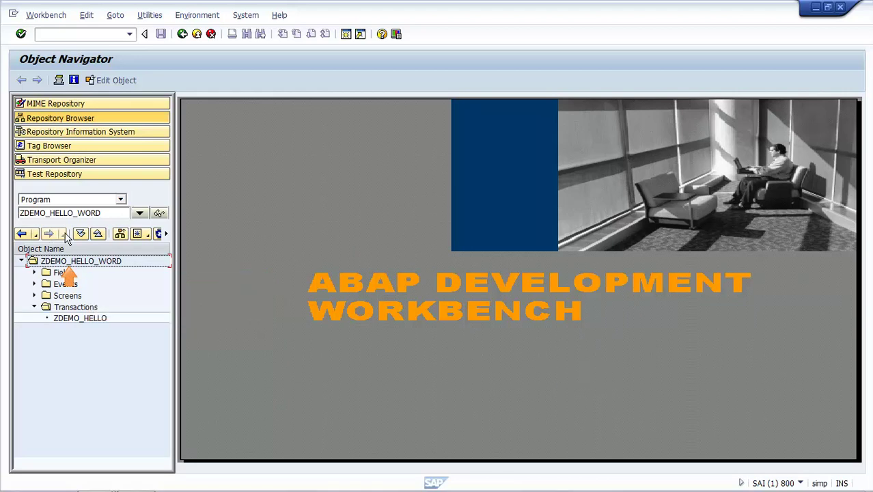
# Create a report transaction for ZDEMO_HELLO_WORD with the code ZDEMO_HELLO and the short text "T-Code for Demo Program"
pyautogui.rightClick(77, 265)
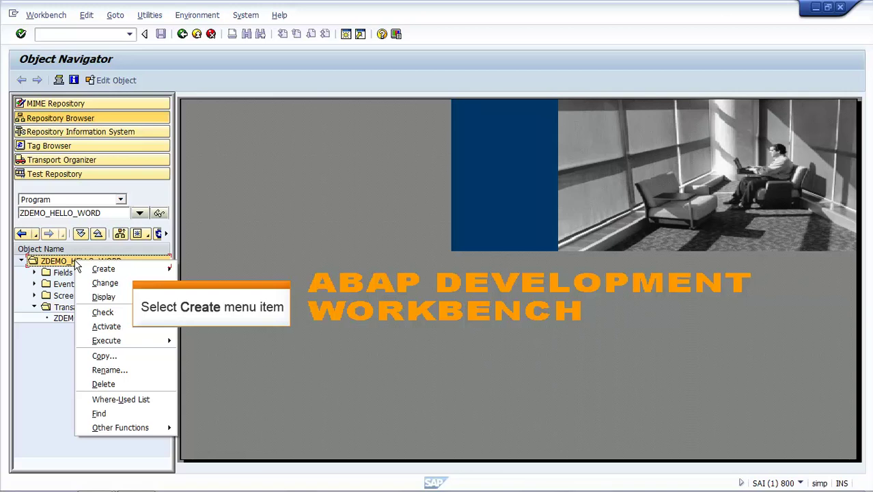
pyautogui.click(113, 273)
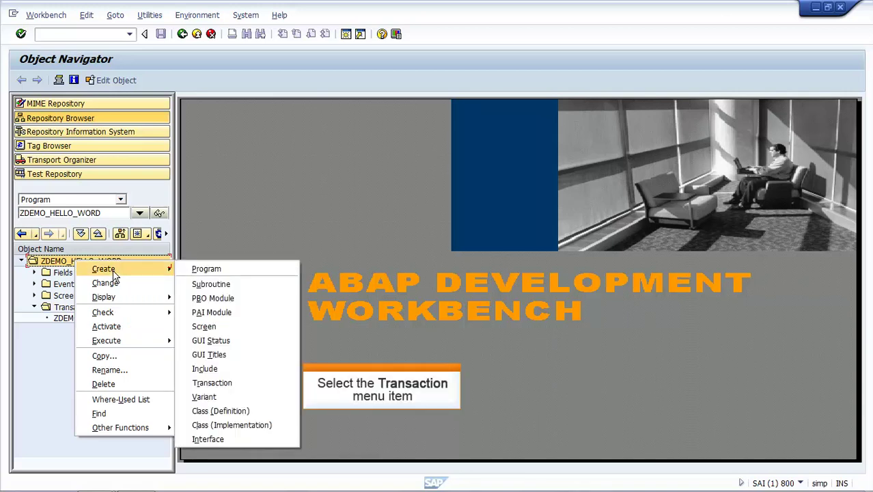
pyautogui.click(219, 385)
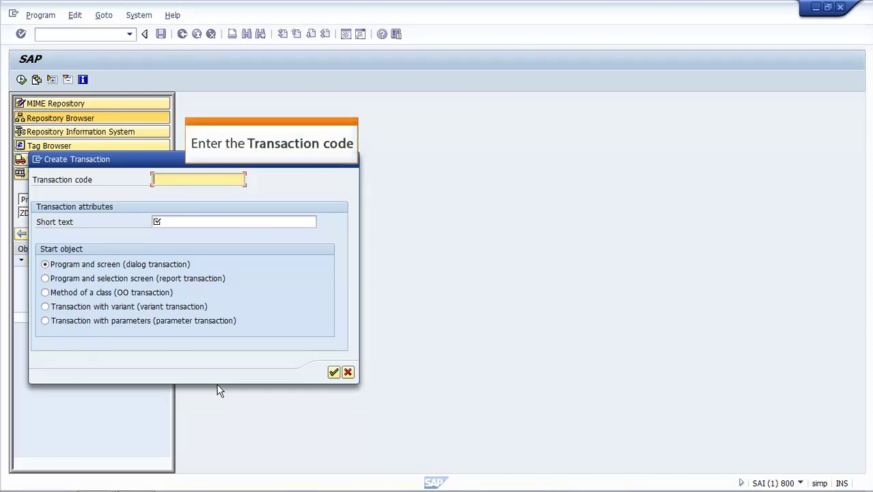
pyautogui.write('ZDEMO')
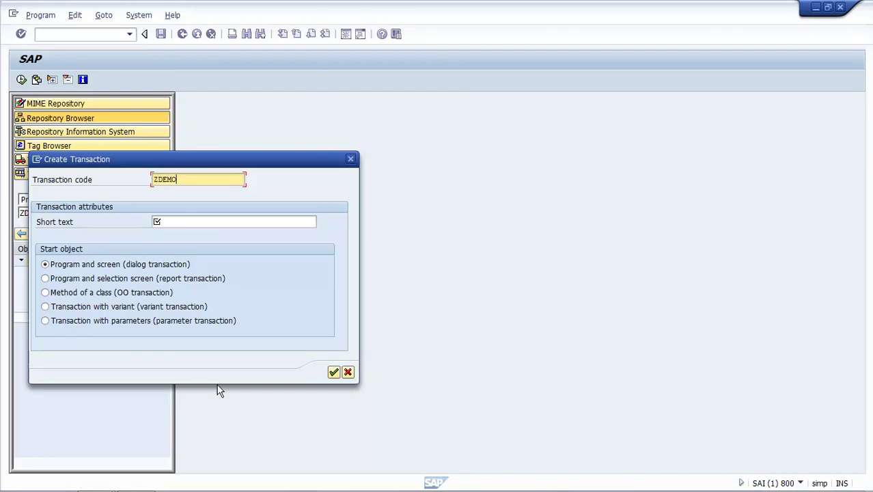
pyautogui.write('_HELLO')
pyautogui.click(283, 222)
pyautogui.write('T-Code for Demo Program')
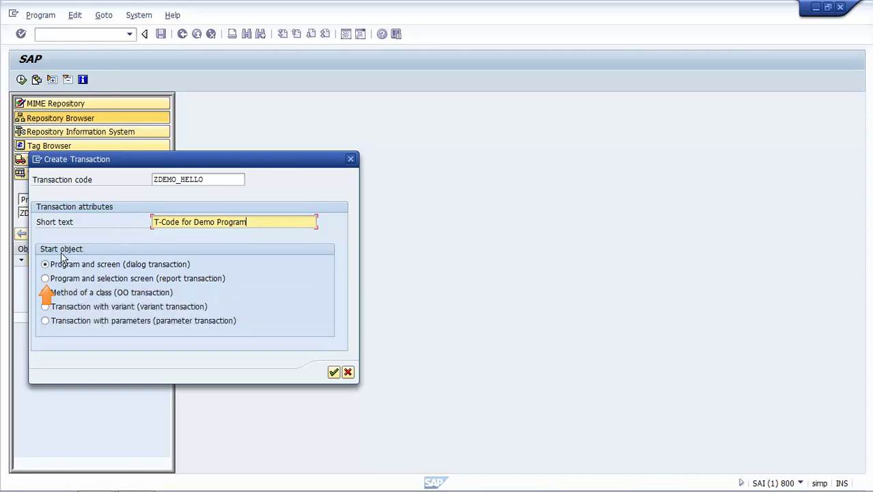
pyautogui.click(45, 278)
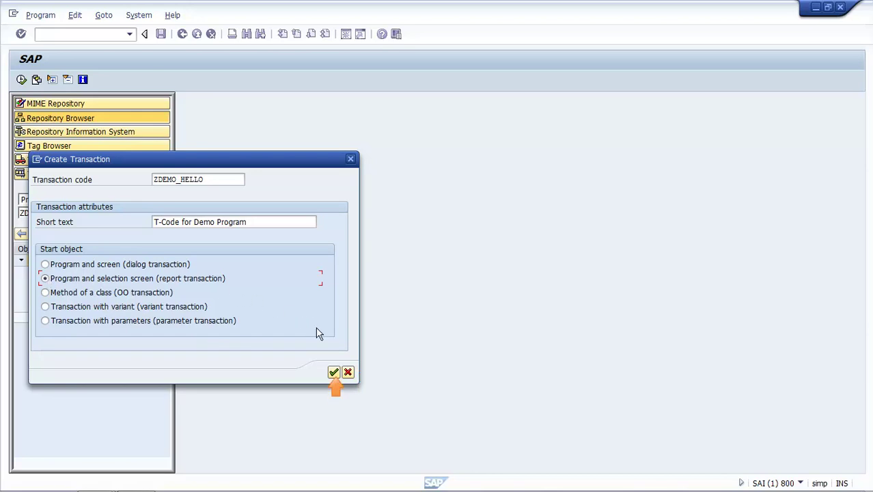
pyautogui.click(334, 372)
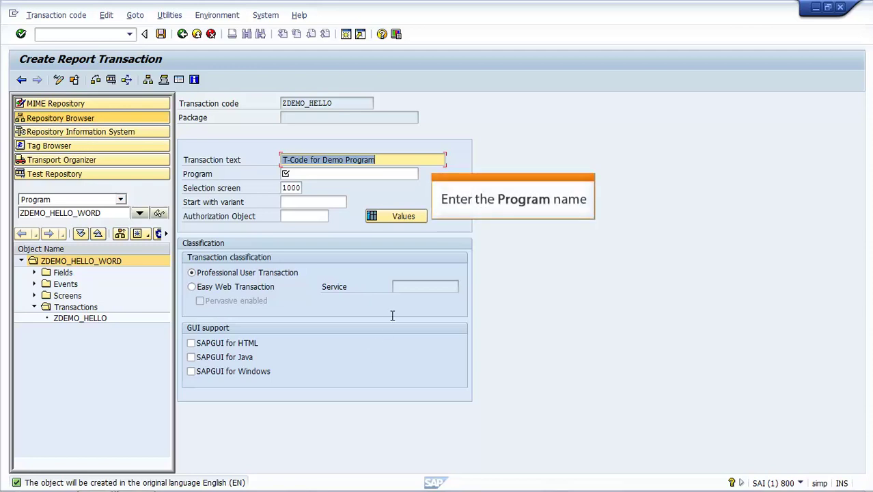
# Set the program to ZDEMO_HELLO_WORD, enable SAPGUI for HTML, Java and Windows, and save ZDEMO_HELLO as a local object
pyautogui.click(409, 175)
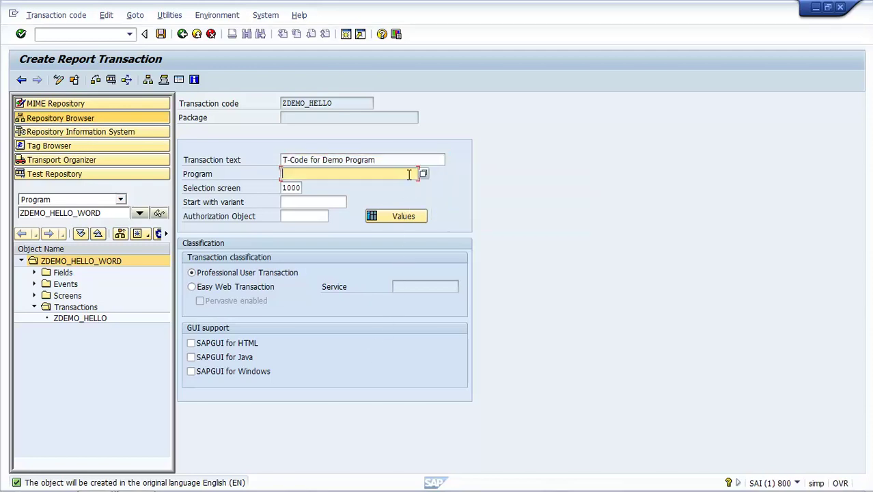
pyautogui.write('ZDEMO_HELLO_WORD')
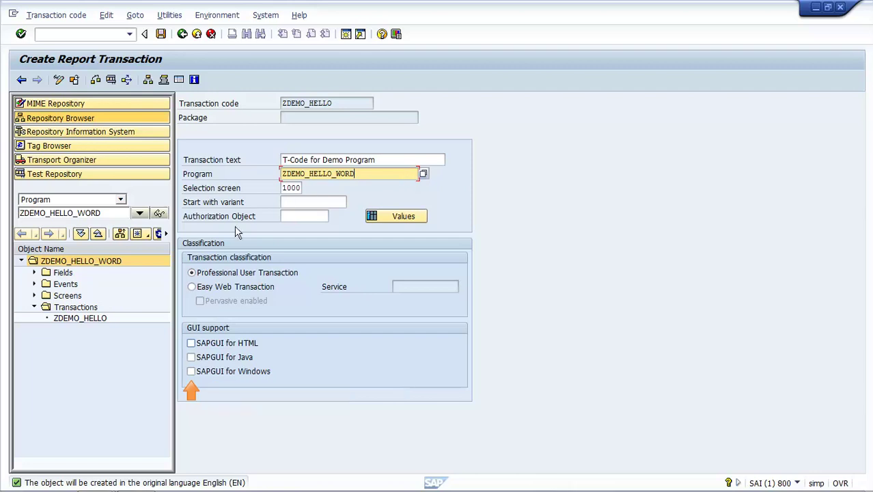
pyautogui.click(191, 344)
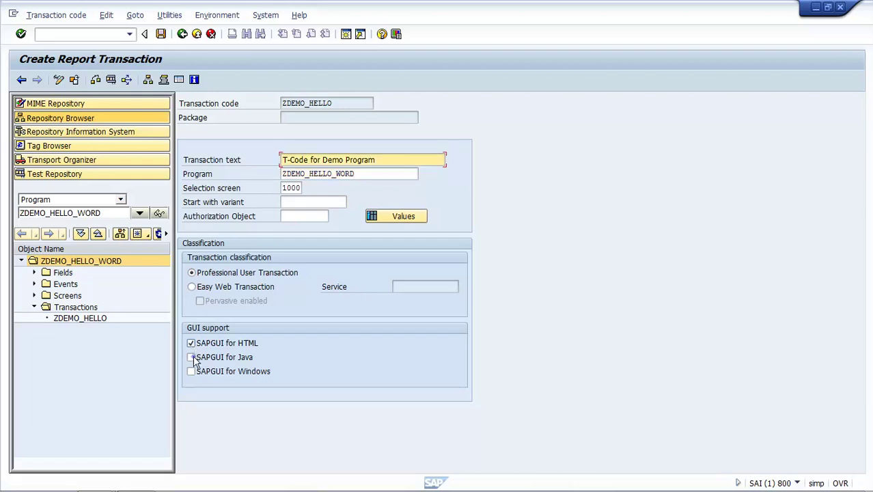
pyautogui.click(191, 357)
pyautogui.click(192, 371)
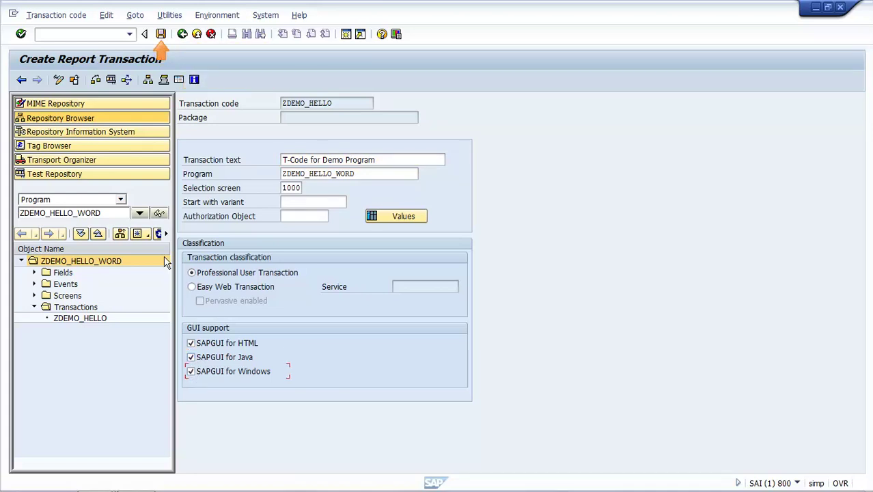
pyautogui.click(160, 34)
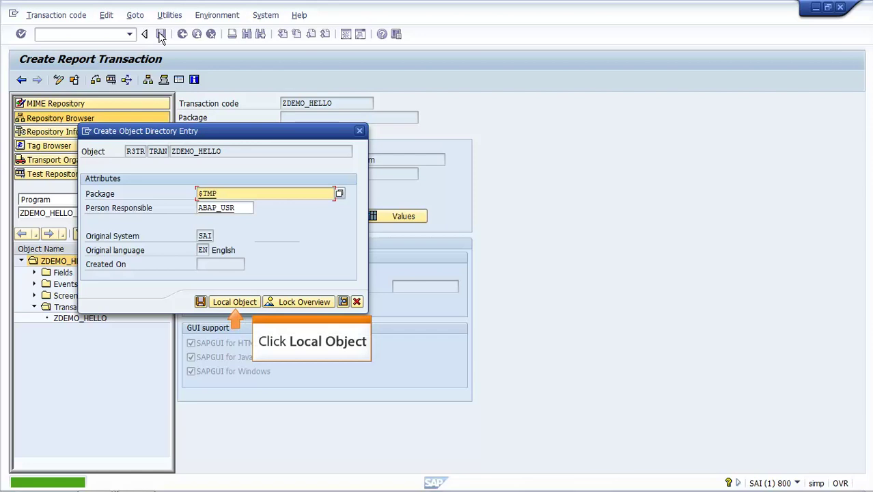
pyautogui.click(239, 302)
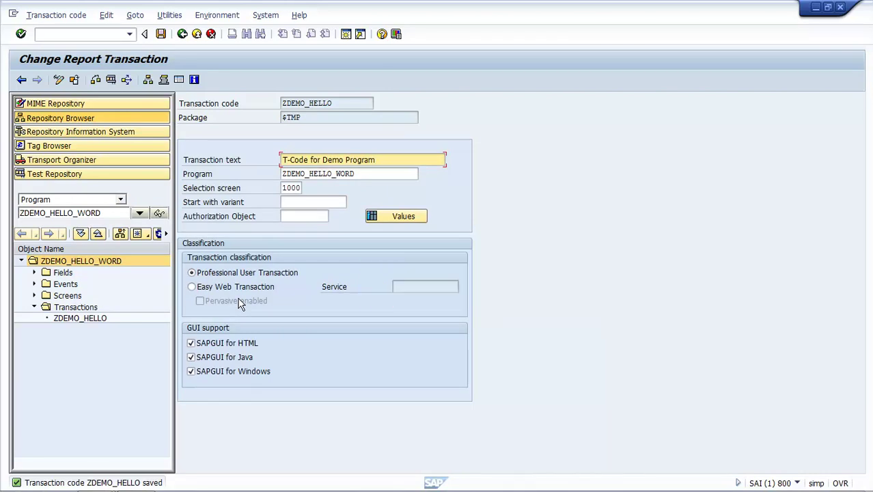
# Test the saved transaction by executing the Hello Word Program with PA_NAME left blank
pyautogui.press('F8')
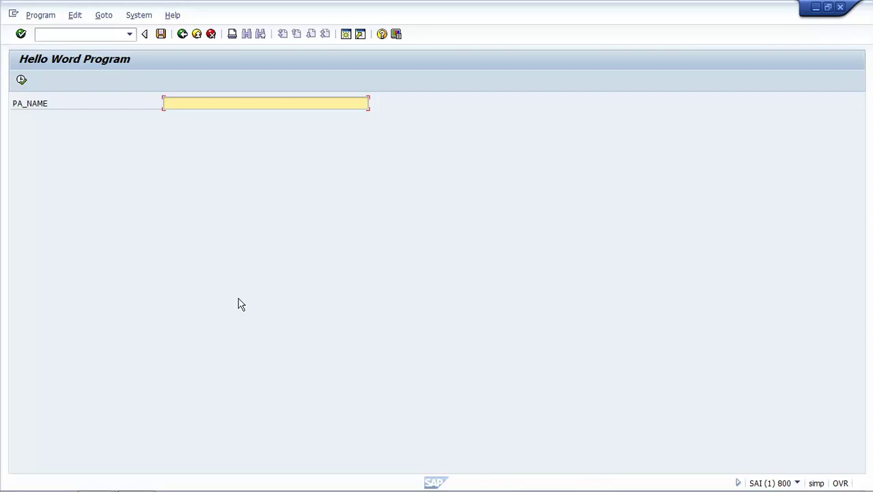
pyautogui.press('F8')
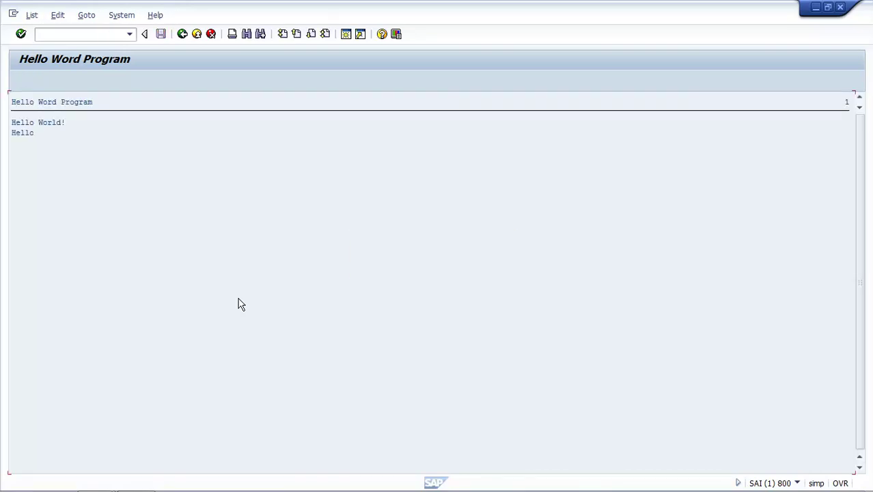